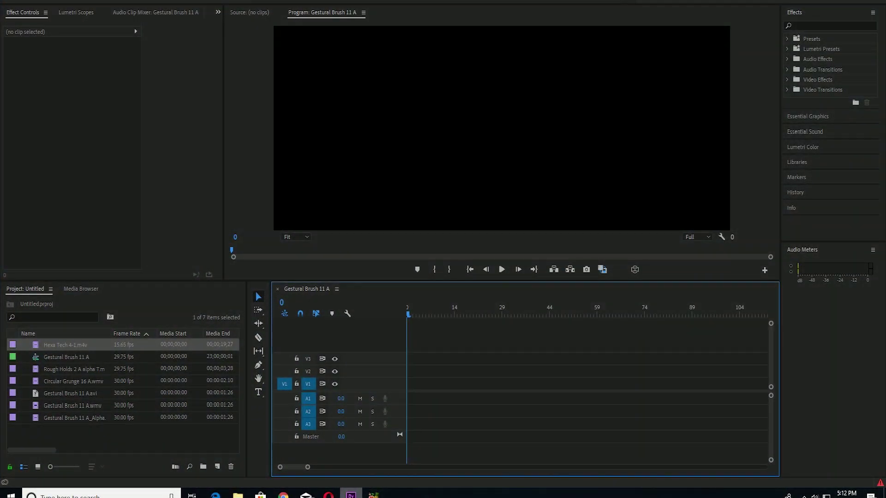
# - Open the Gestural Brush 11 A sequence settings and check its Editing Mode options
pyautogui.hotkey('alt', 's')
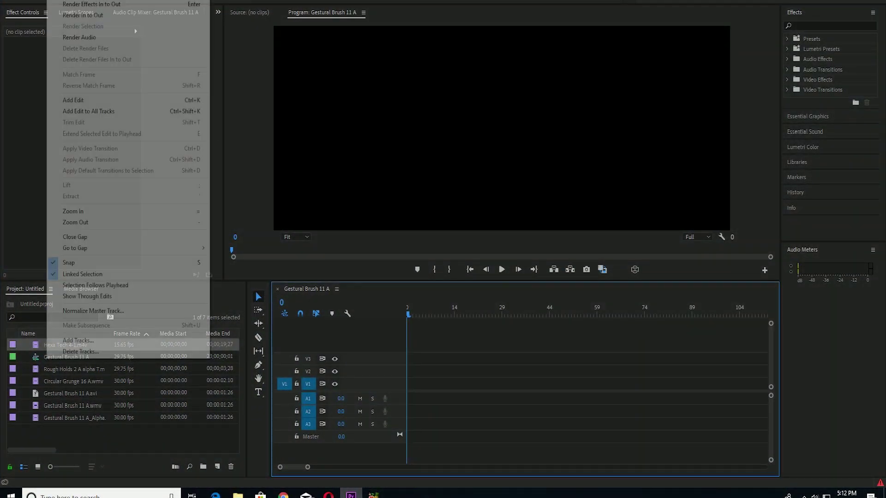
pyautogui.press('Return')
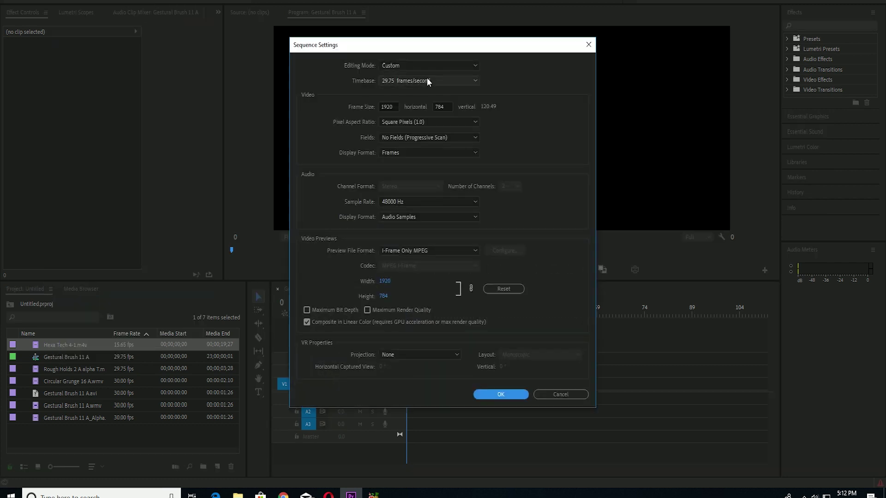
pyautogui.click(475, 67)
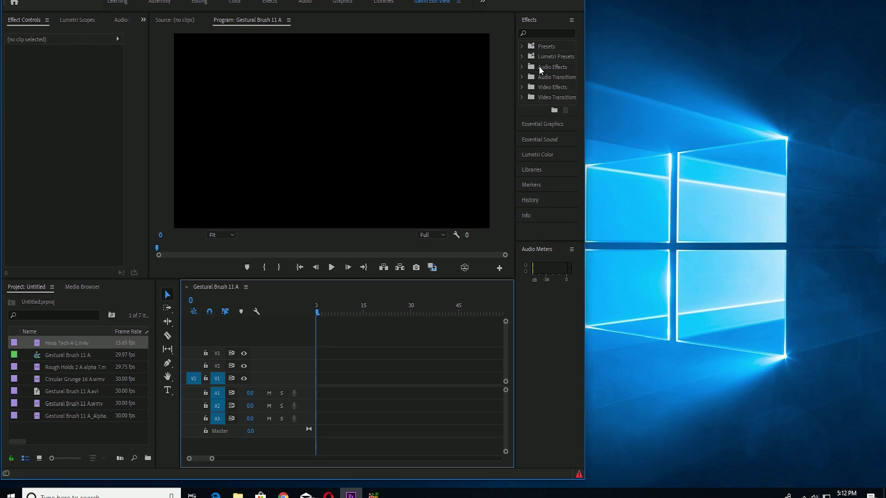
# - Open File Explorer and resize it into a narrow window to the right of Premiere
pyautogui.press('super+e')
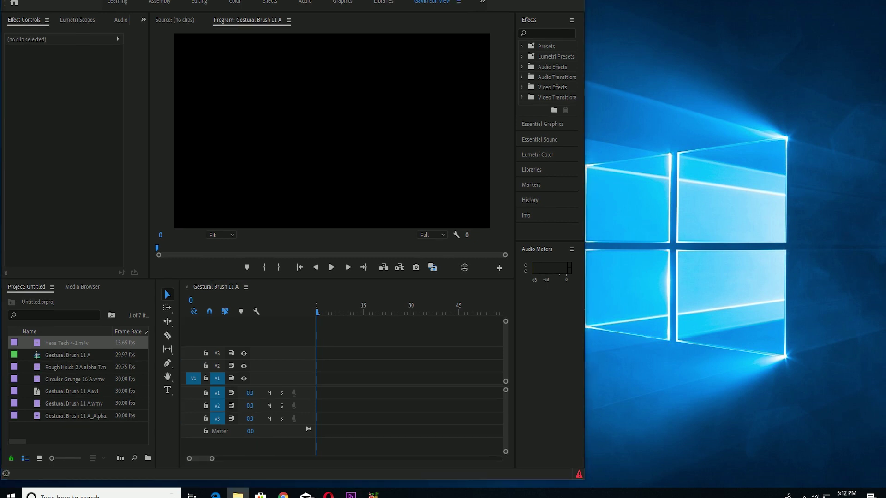
pyautogui.moveTo(830, 36); pyautogui.dragTo(591, 74)
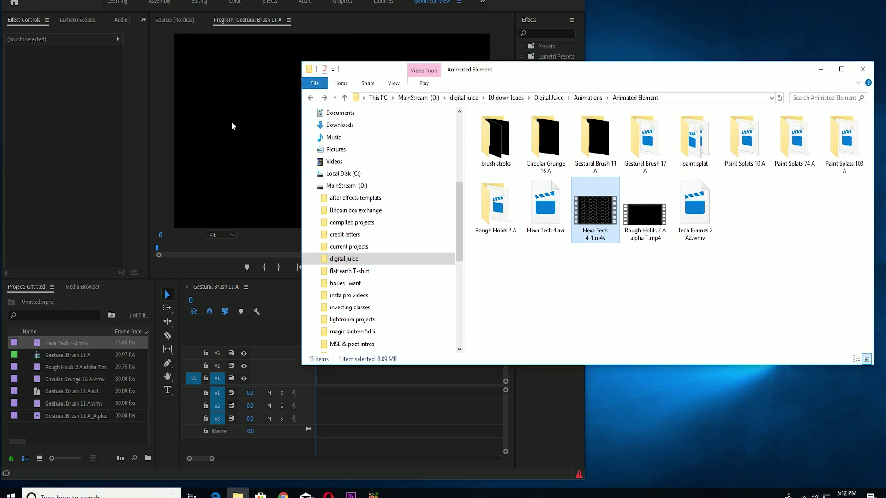
pyautogui.moveTo(300, 63); pyautogui.dragTo(582, 69)
pyautogui.scroll(-2, 812, 231)
# - Open the Rough Holds 2 A folder and try dragging its .mov clip onto the timeline twice
pyautogui.doubleClick(782, 307)
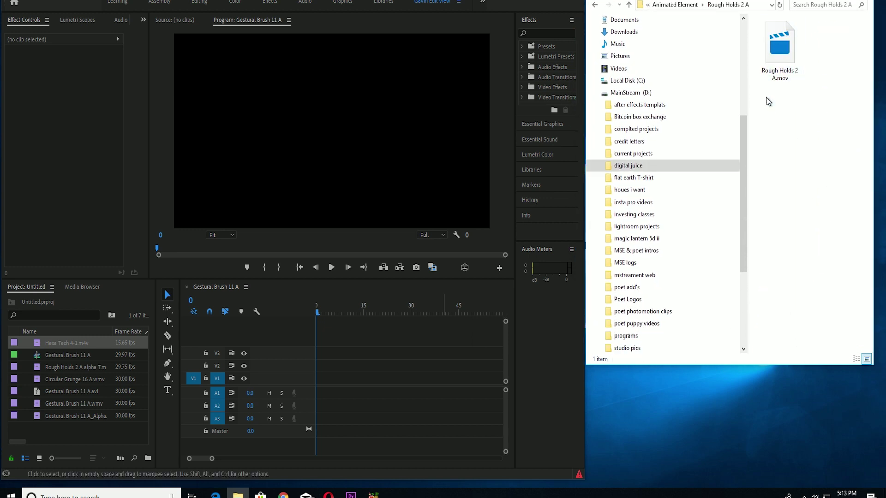
pyautogui.moveTo(782, 54); pyautogui.dragTo(339, 362)
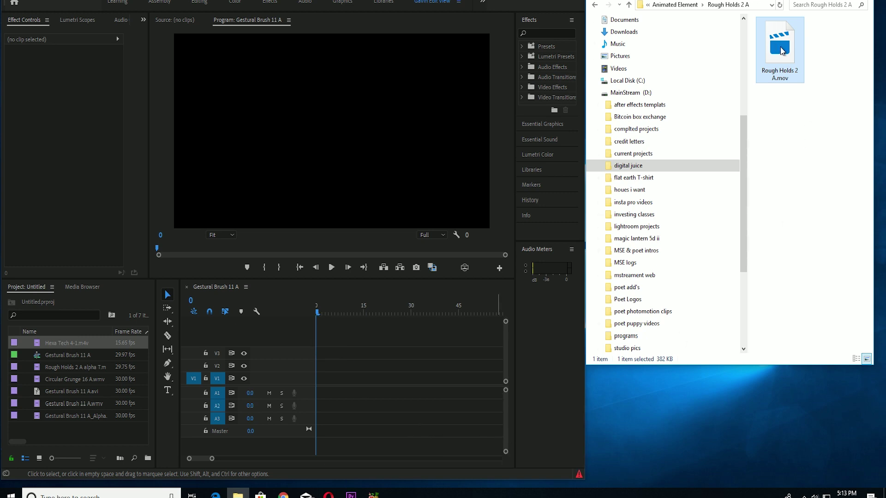
pyautogui.moveTo(781, 51); pyautogui.dragTo(353, 370)
pyautogui.hotkey('alt', 'f')
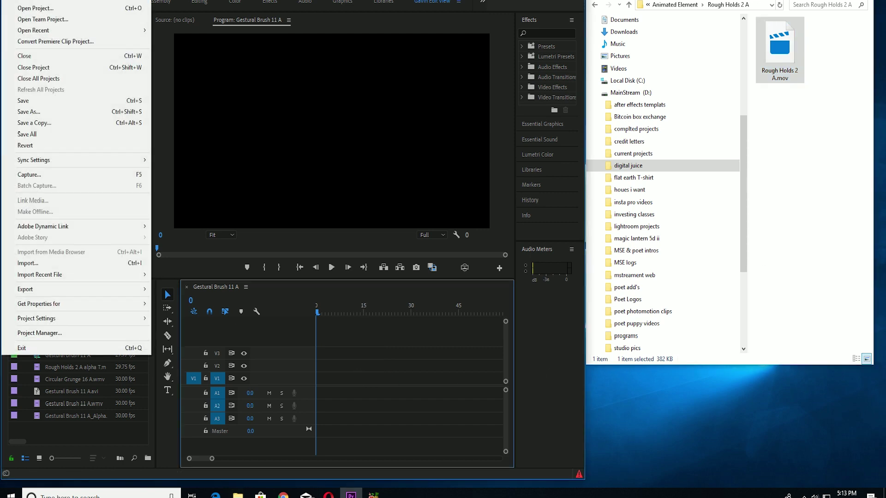
pyautogui.click(24, 263)
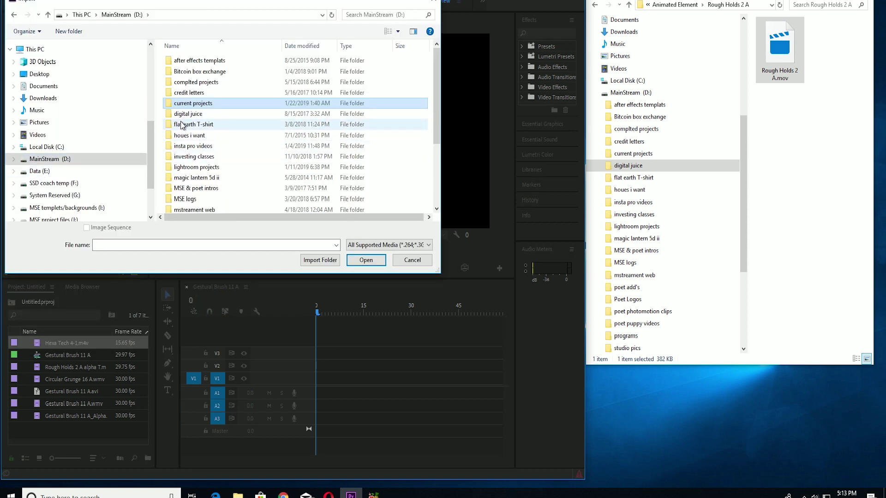
pyautogui.doubleClick(183, 115)
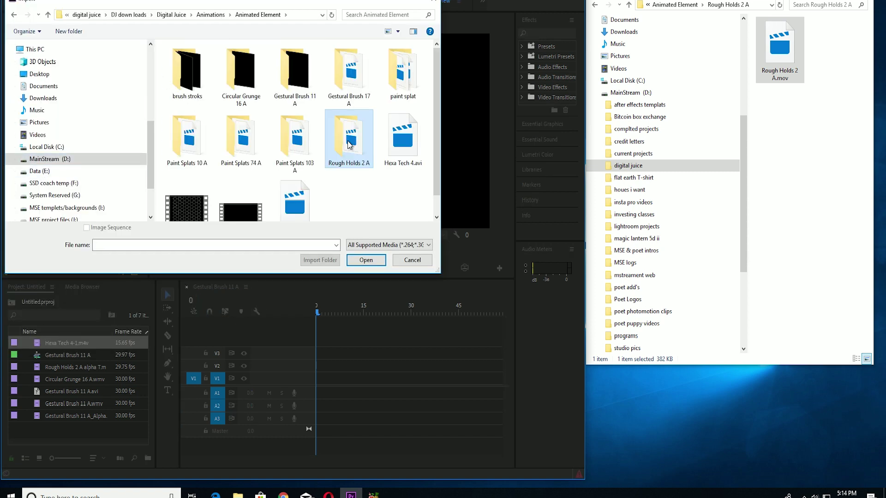
pyautogui.doubleClick(348, 137)
pyautogui.click(190, 69)
pyautogui.doubleClick(190, 69)
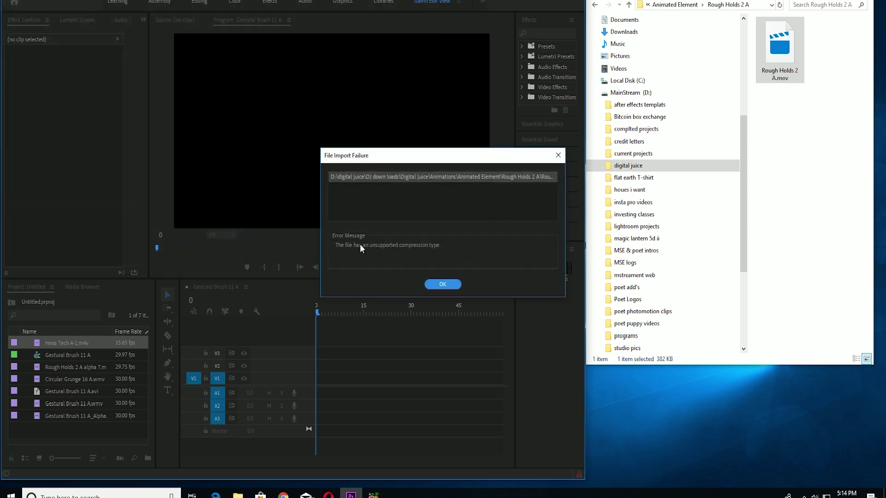
pyautogui.click(442, 284)
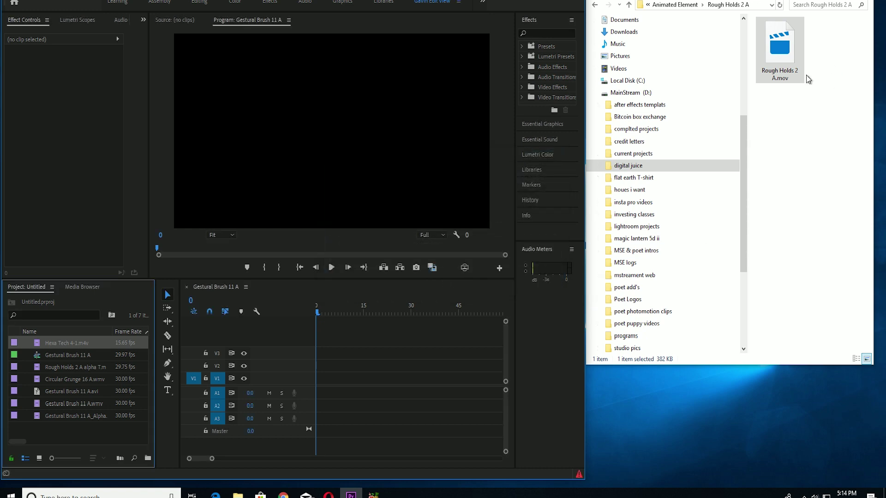
# - Rename Rough Holds 2 A.mov to .avi, accept the extension change, and drag it onto the timeline
pyautogui.click(786, 80)
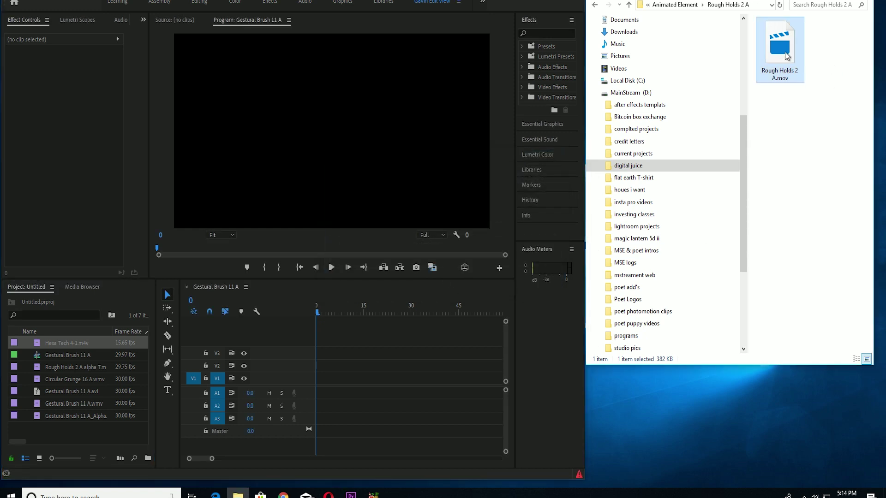
pyautogui.click(780, 79)
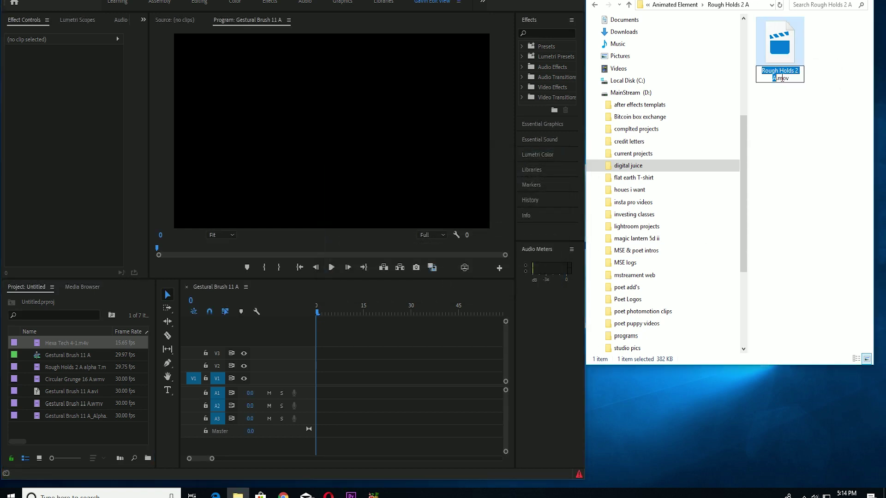
pyautogui.click(790, 78)
pyautogui.press('BackSpace')
pyautogui.press('BackSpace')
pyautogui.press('BackSpace')
pyautogui.write('v')
pyautogui.press('BackSpace')
pyautogui.press('BackSpace')
pyautogui.press('BackSpace')
pyautogui.write('avi')
pyautogui.press('Return')
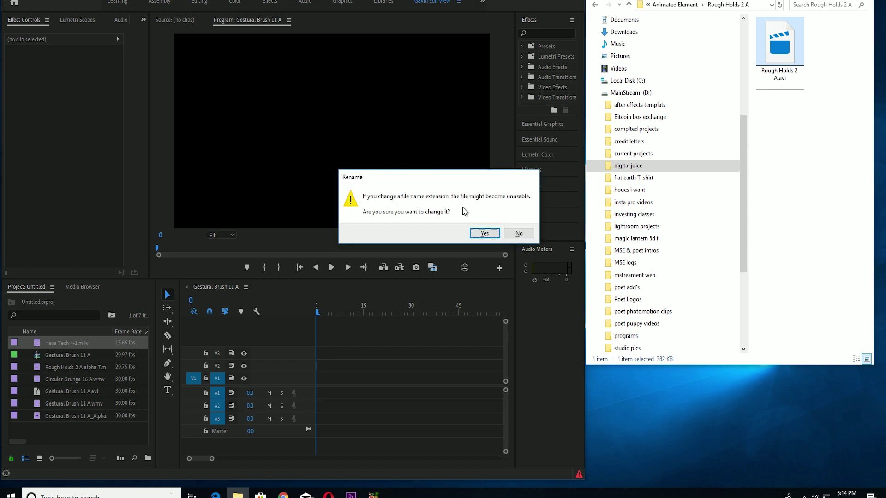
pyautogui.click(488, 234)
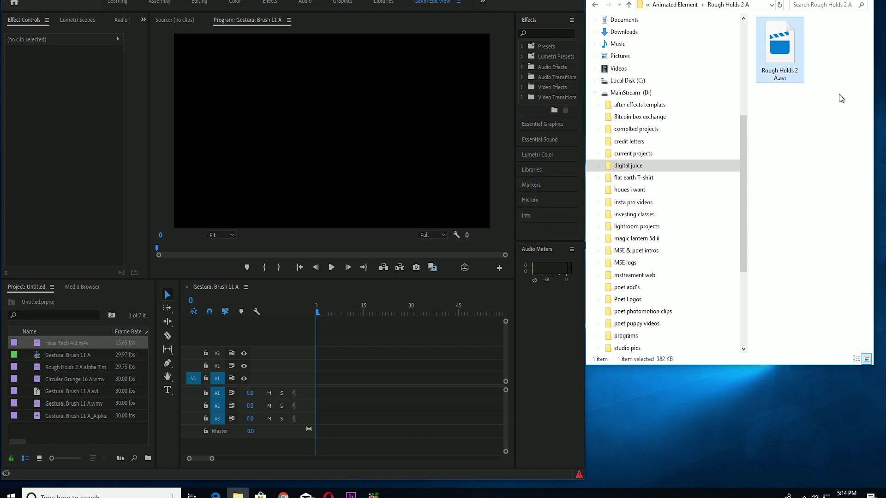
pyautogui.moveTo(784, 60); pyautogui.dragTo(349, 353)
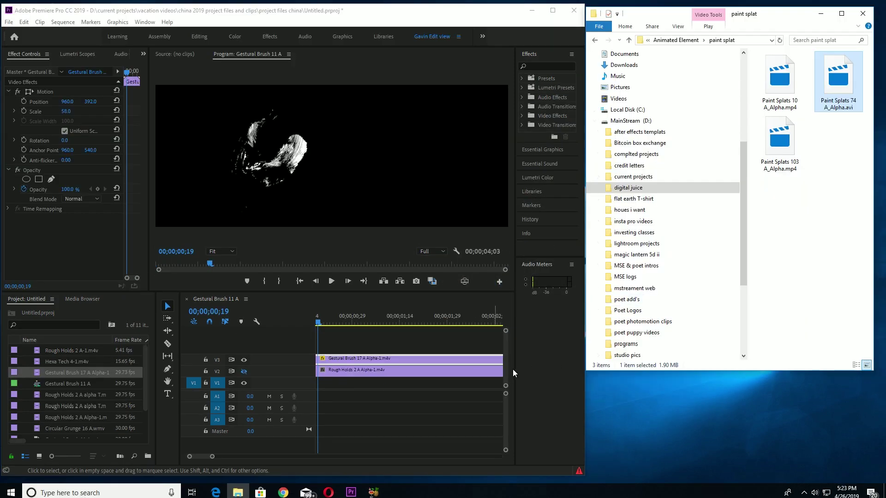
# - Rename Paint Splats 103 A_Alpha.mp4 to .wmv and drag it onto the timeline
pyautogui.rightClick(791, 171)
pyautogui.press('Escape')
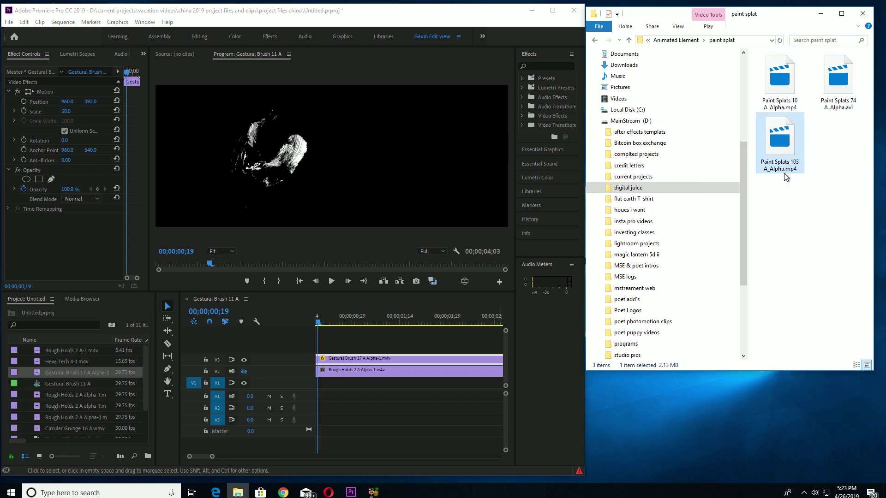
pyautogui.click(800, 170)
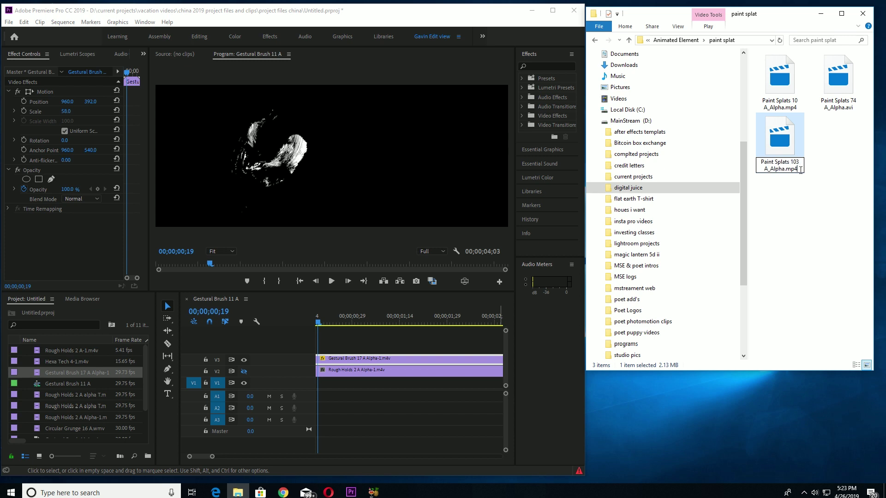
pyautogui.press('BackSpace')
pyautogui.press('BackSpace')
pyautogui.press('BackSpace')
pyautogui.write('a')
pyautogui.press('BackSpace')
pyautogui.write('wmv')
pyautogui.press('Return')
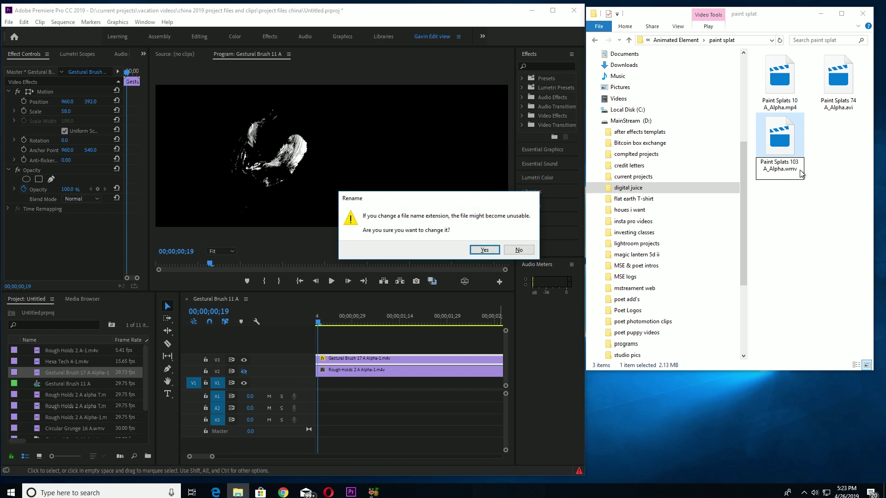
pyautogui.click(483, 251)
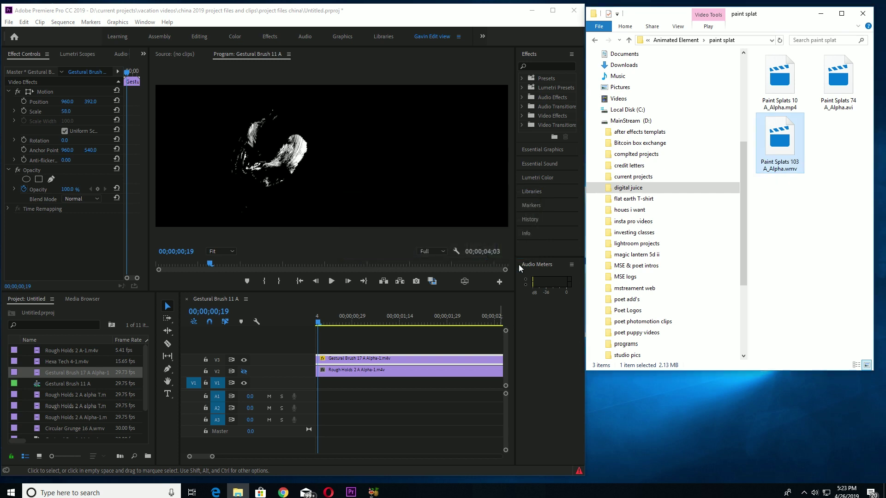
pyautogui.moveTo(784, 145)
pyautogui.mouseDown()
pyautogui.moveTo(345, 399)
pyautogui.moveTo(351, 385)
pyautogui.mouseUp()
# - Rename Paint Splats 74 A_Alpha.avi to .mp4 and drag it onto the timeline
pyautogui.click(851, 108)
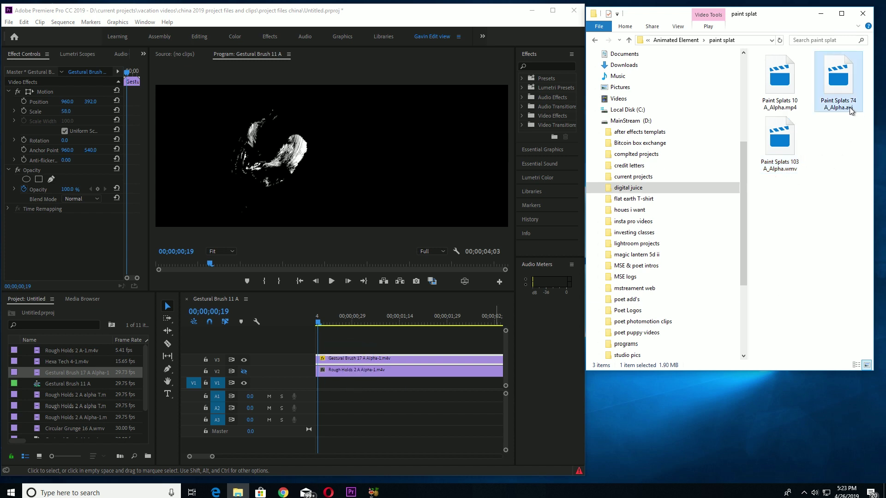
pyautogui.click(851, 108)
pyautogui.press('BackSpace')
pyautogui.press('BackSpace')
pyautogui.press('BackSpace')
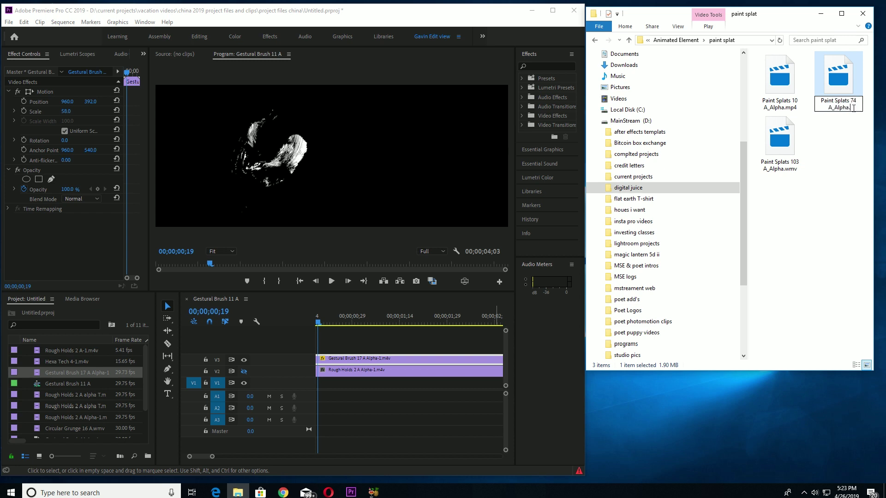
pyautogui.write('mp4')
pyautogui.press('Return')
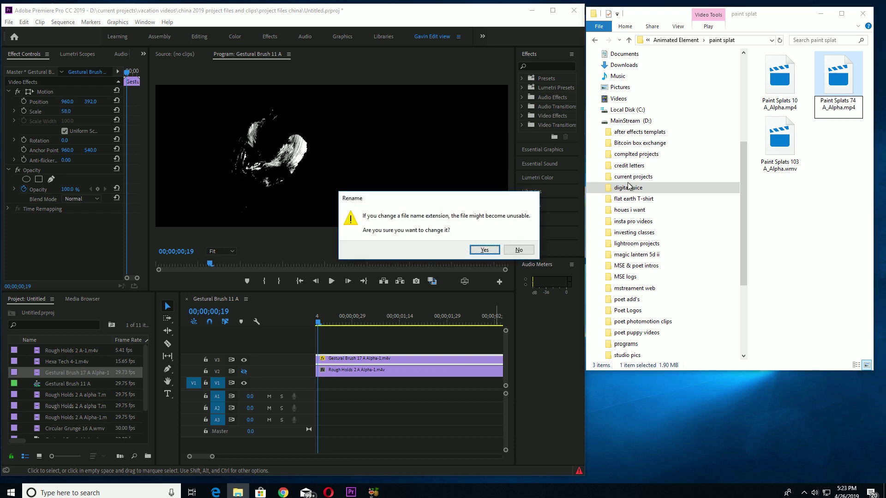
pyautogui.click(485, 250)
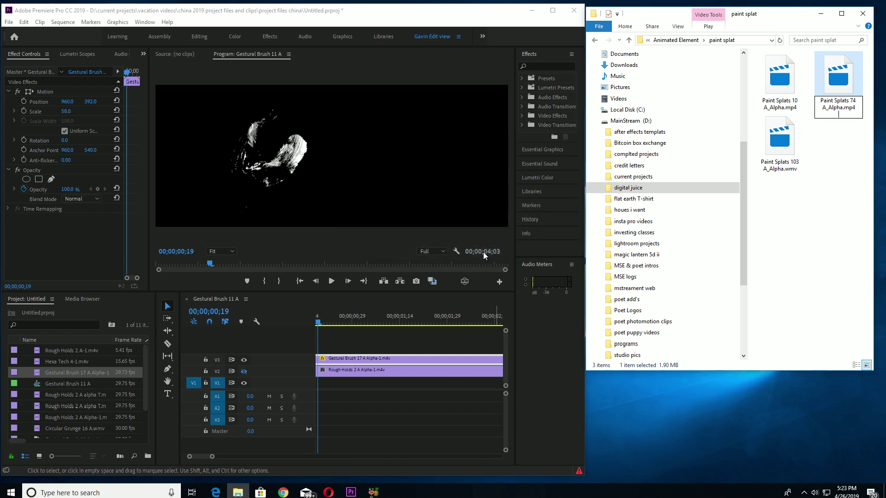
pyautogui.moveTo(838, 91)
pyautogui.mouseDown()
pyautogui.moveTo(694, 200)
pyautogui.moveTo(403, 349)
pyautogui.moveTo(341, 396)
pyautogui.moveTo(389, 400)
pyautogui.moveTo(334, 399)
pyautogui.moveTo(364, 392)
pyautogui.moveTo(342, 391)
pyautogui.moveTo(340, 381)
pyautogui.moveTo(346, 385)
pyautogui.mouseUp()
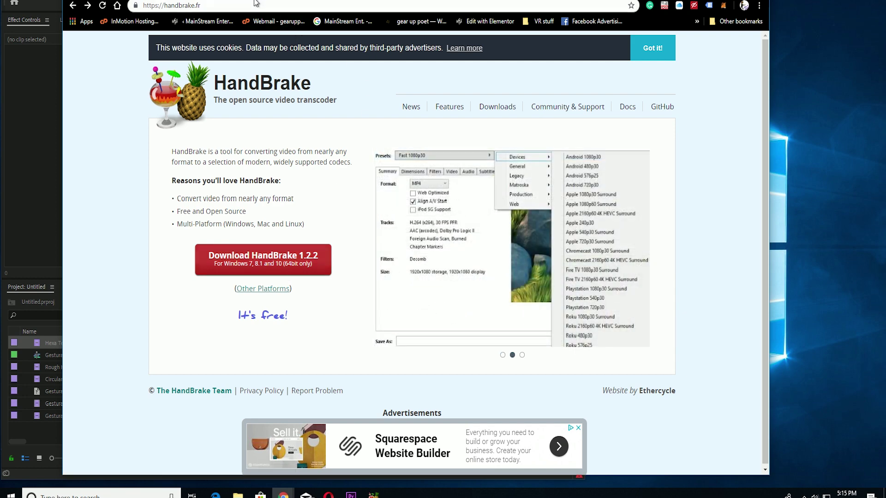
# - Minimize the Chrome window showing handbrake.fr so Premiere Pro is in front
pyautogui.press('super+Down')
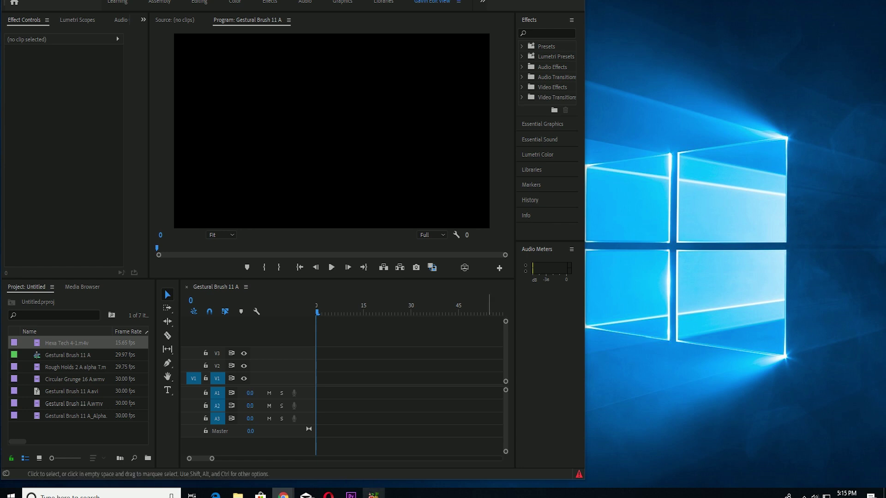
pyautogui.moveTo(373, 495)
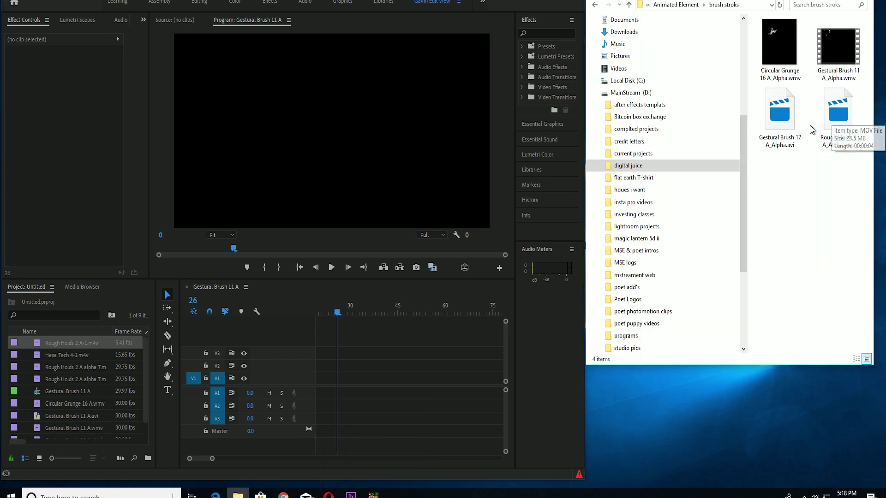
pyautogui.moveTo(839, 119)
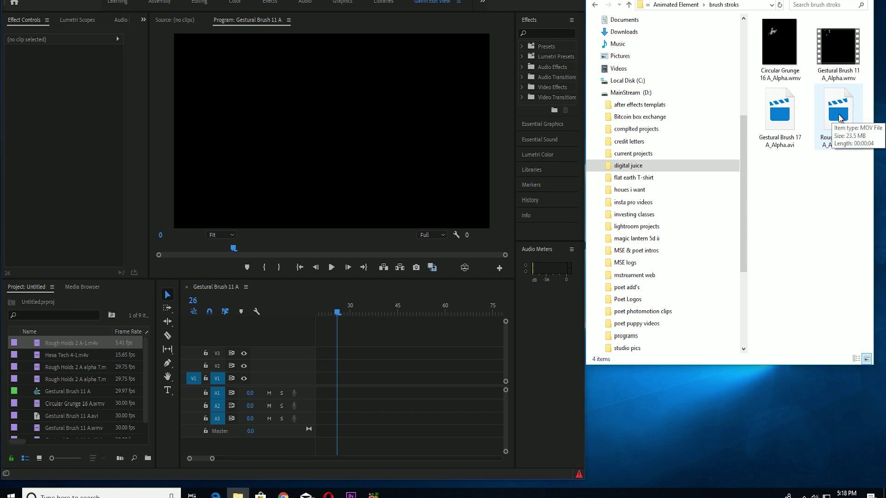
pyautogui.moveTo(838, 118); pyautogui.dragTo(342, 379)
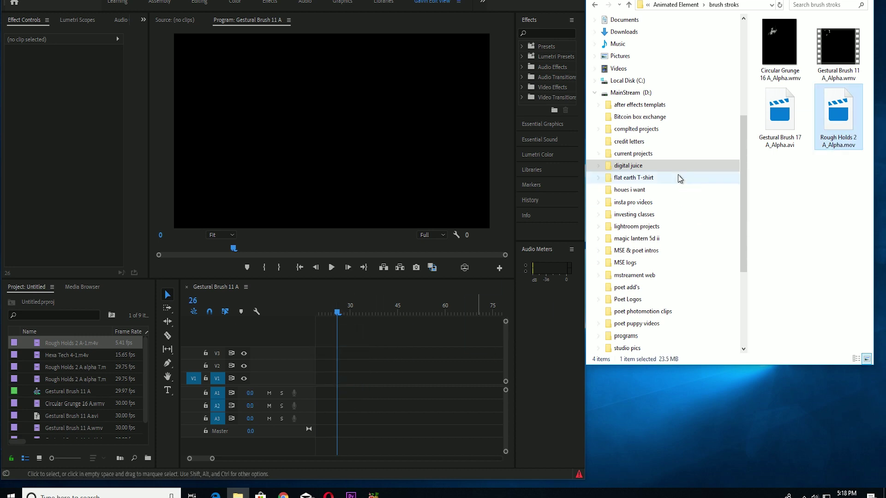
pyautogui.moveTo(840, 119)
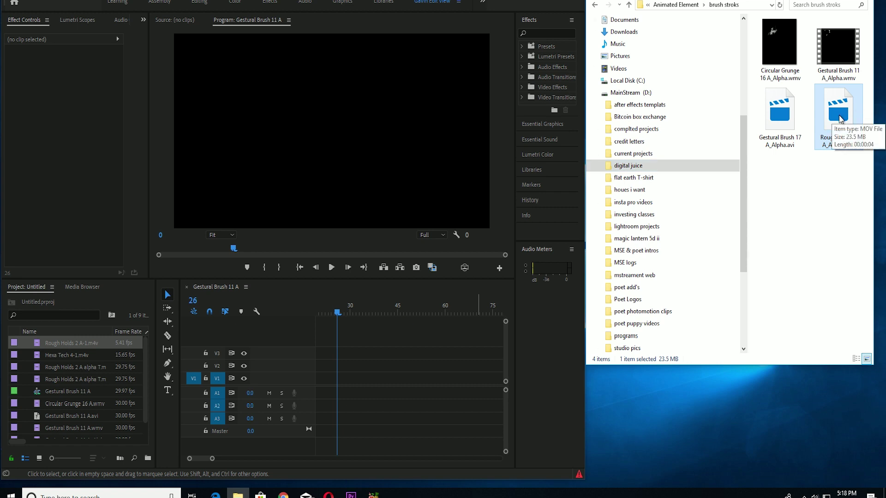
pyautogui.moveTo(782, 122)
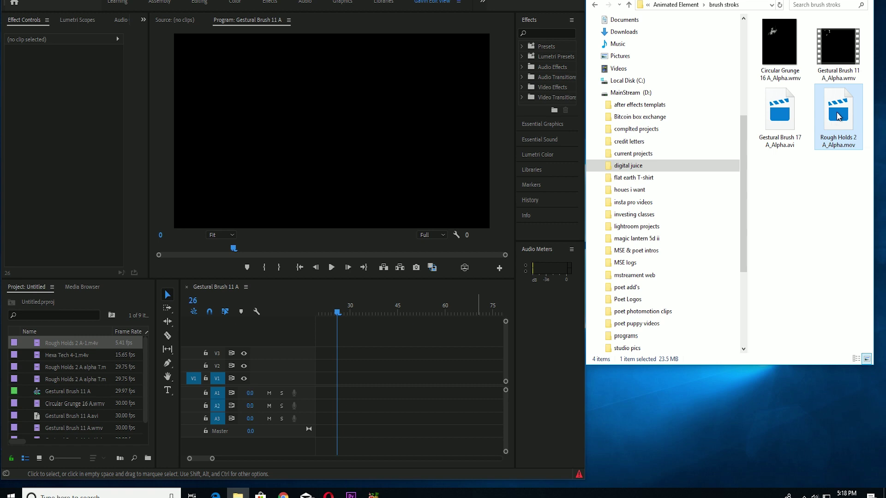
pyautogui.moveTo(373, 494)
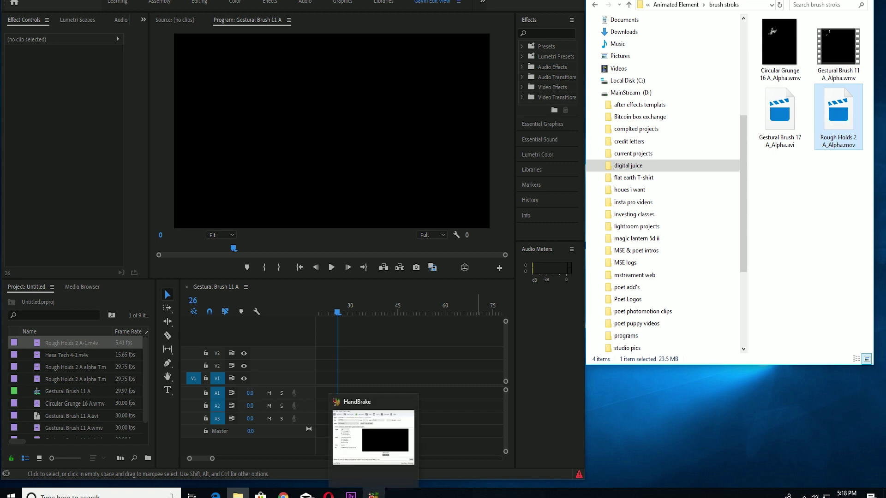
pyautogui.click(374, 494)
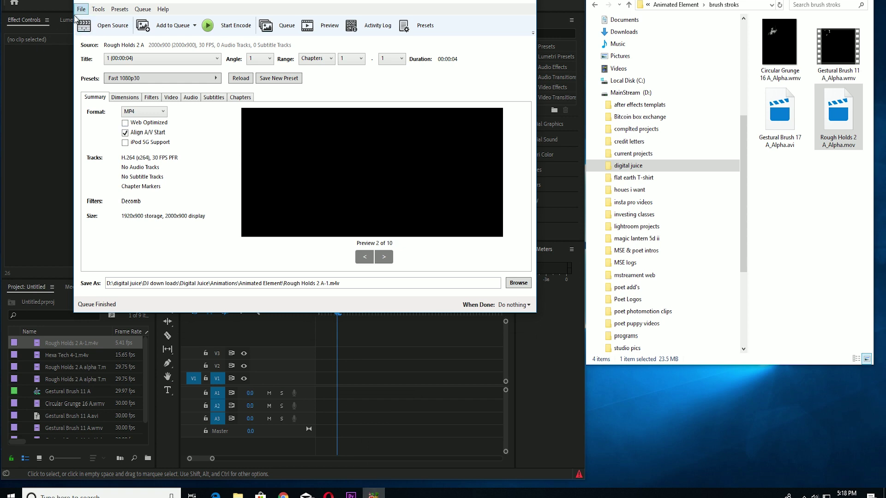
# - Load Rough Holds 2 A_Alpha.mov into HandBrake as the source clip through Open Source
pyautogui.click(80, 9)
pyautogui.click(97, 21)
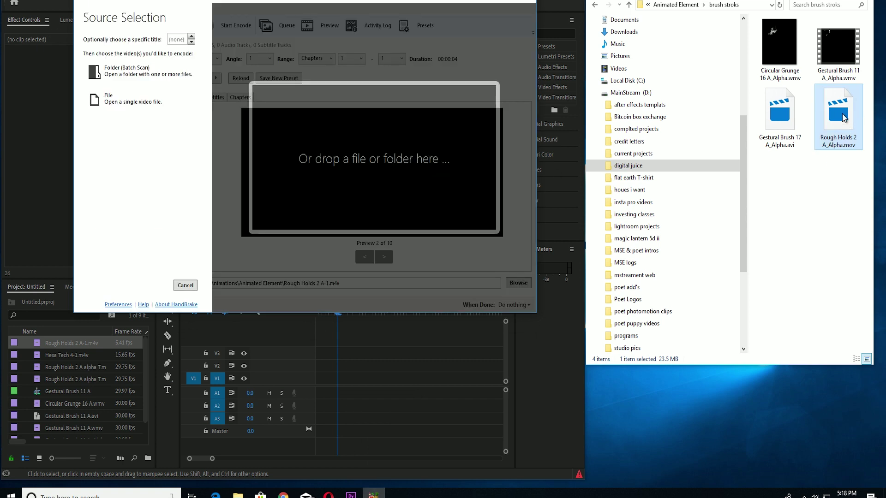
pyautogui.moveTo(841, 113); pyautogui.dragTo(476, 180)
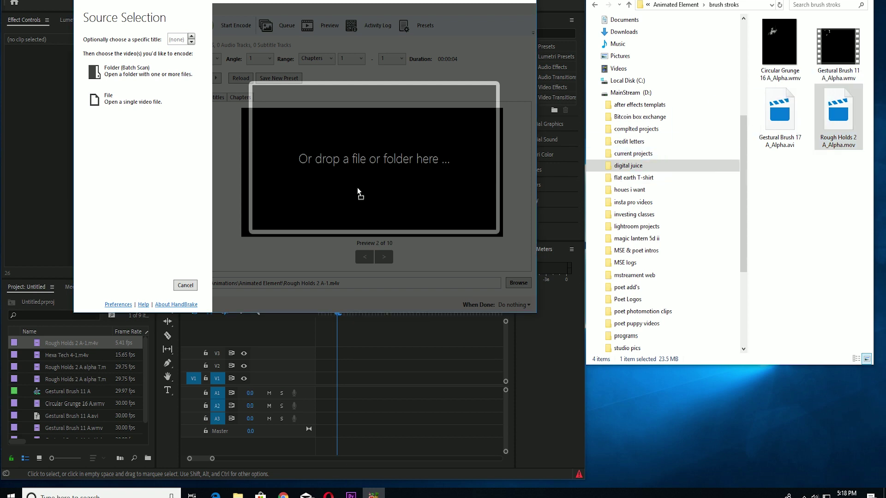
pyautogui.moveTo(357, 187); pyautogui.dragTo(357, 188)
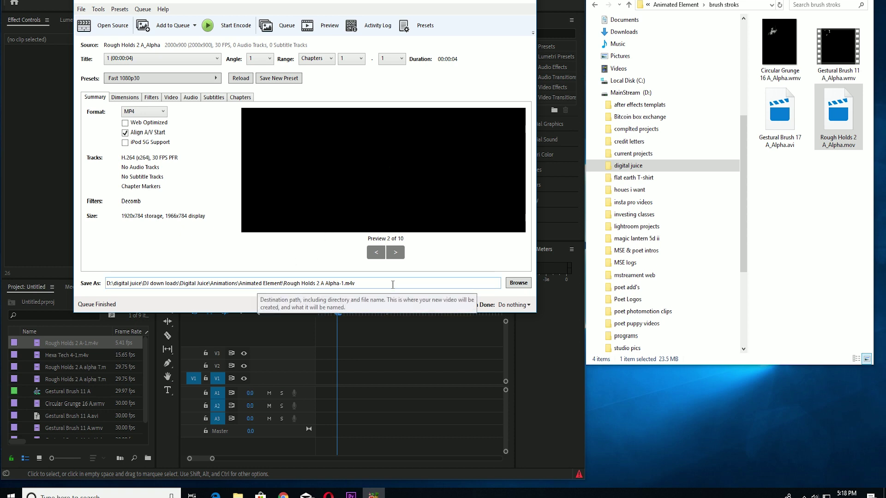
pyautogui.click(518, 283)
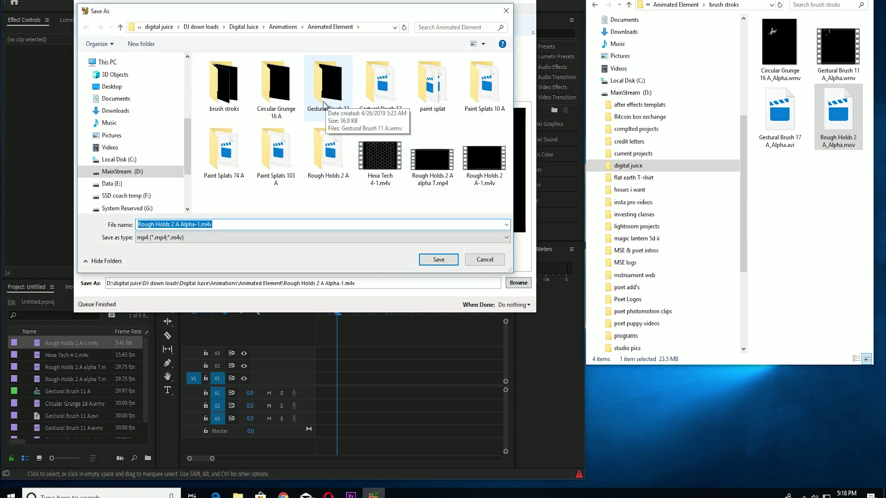
# - Encode Rough Holds 2 A Alpha-1.m4v into brush stroks, then drag it onto track V2
pyautogui.doubleClick(222, 87)
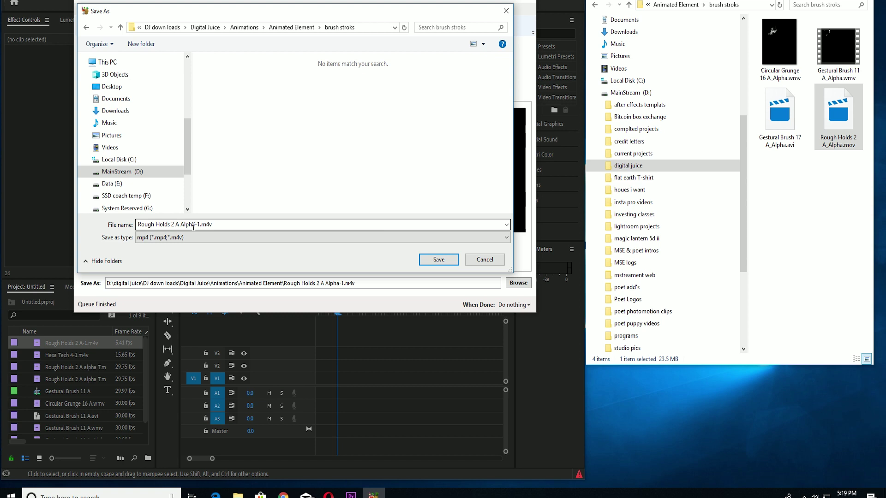
pyautogui.click(434, 260)
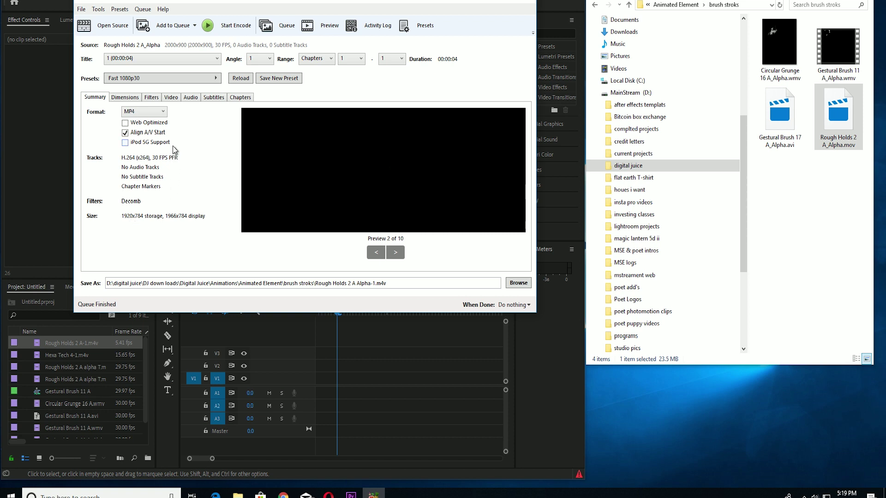
pyautogui.click(210, 26)
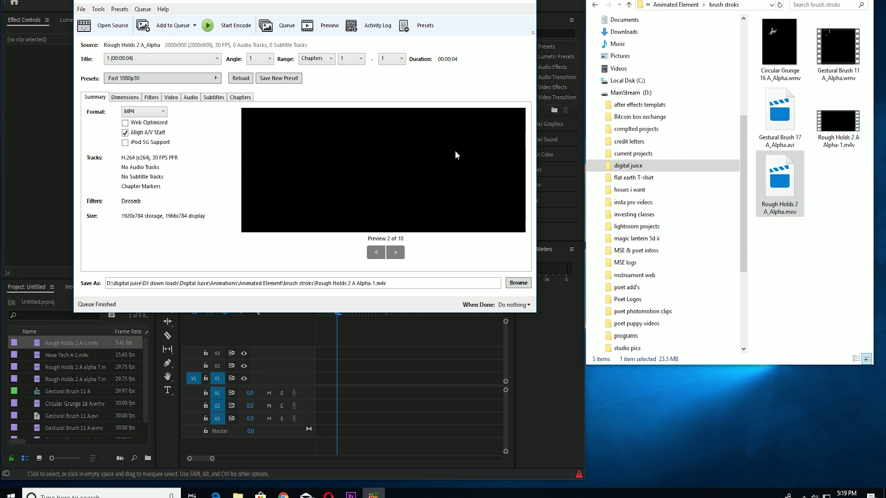
pyautogui.click(487, 4)
pyautogui.click(487, 4)
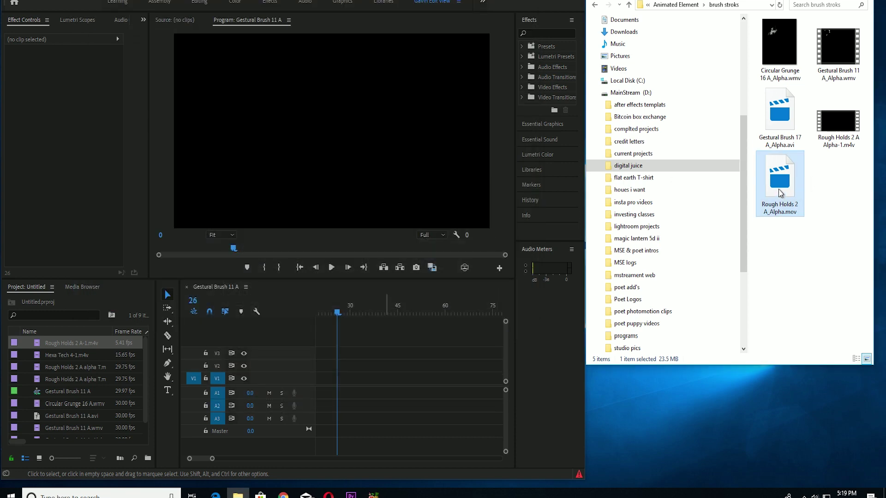
pyautogui.moveTo(837, 139); pyautogui.dragTo(332, 372)
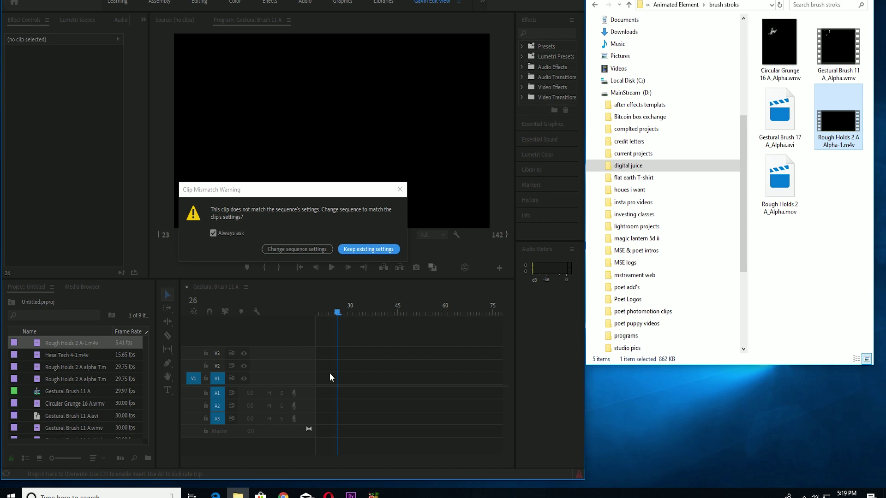
# - Dismiss the clip mismatch warning, scrub the V2 clip, then try adding the Gestural Brush 17 AVI
pyautogui.click(304, 249)
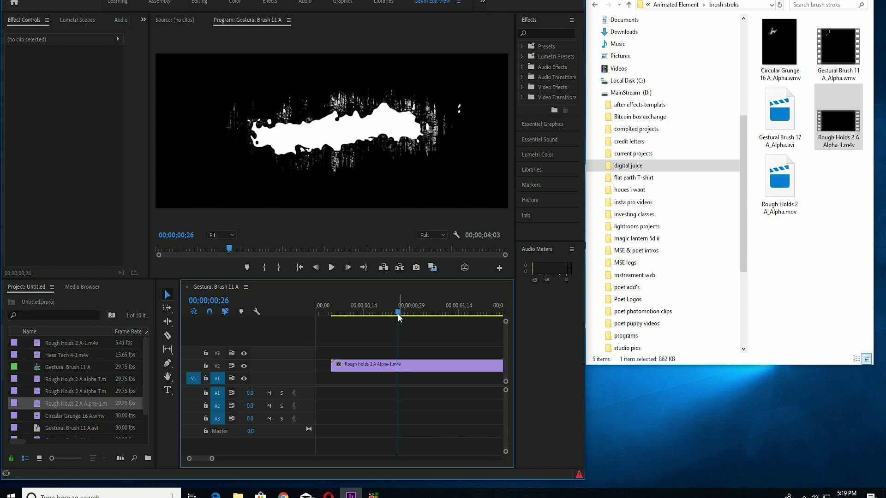
pyautogui.moveTo(398, 311)
pyautogui.mouseDown()
pyautogui.moveTo(362, 312)
pyautogui.moveTo(493, 308)
pyautogui.moveTo(439, 317)
pyautogui.moveTo(328, 306)
pyautogui.moveTo(386, 316)
pyautogui.moveTo(507, 310)
pyautogui.moveTo(305, 311)
pyautogui.mouseUp()
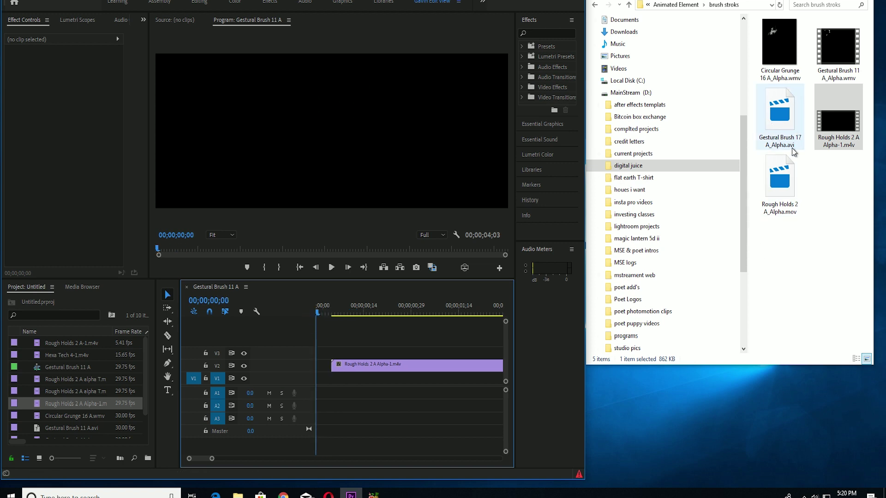
pyautogui.moveTo(782, 116)
pyautogui.mouseDown()
pyautogui.moveTo(328, 365)
pyautogui.moveTo(367, 353)
pyautogui.moveTo(353, 358)
pyautogui.mouseUp()
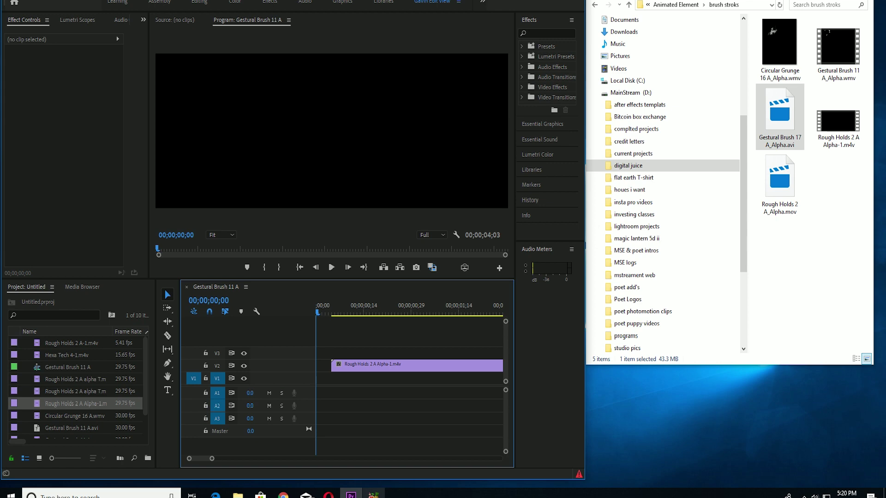
# - Load Gestural Brush 17 A_Alpha.avi into HandBrake as the new source clip
pyautogui.click(374, 494)
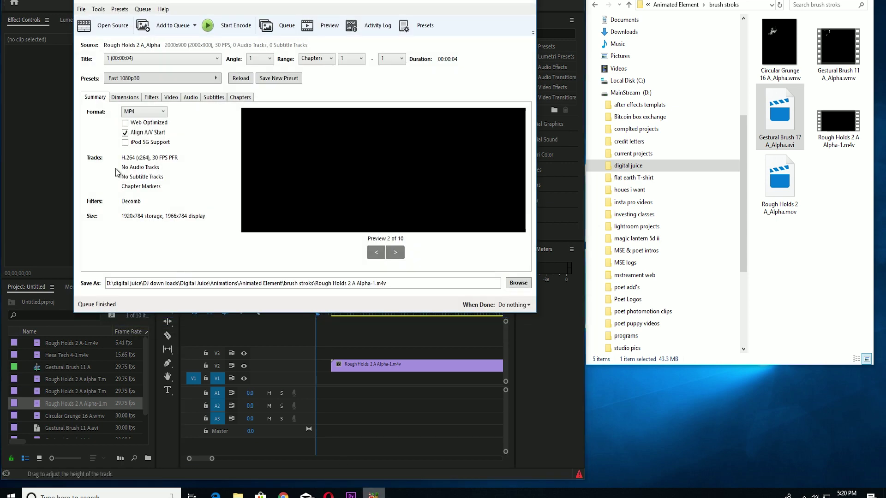
pyautogui.click(84, 10)
pyautogui.click(102, 24)
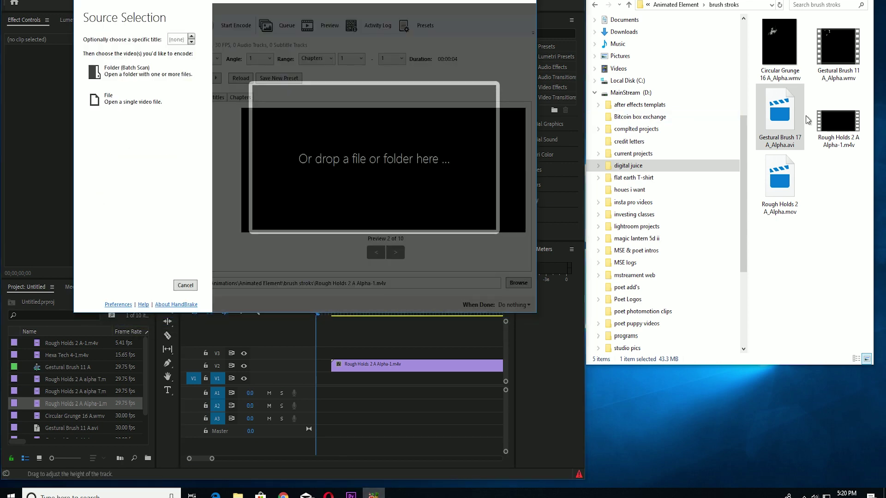
pyautogui.moveTo(783, 122); pyautogui.dragTo(352, 192)
pyautogui.moveTo(341, 149); pyautogui.dragTo(340, 149)
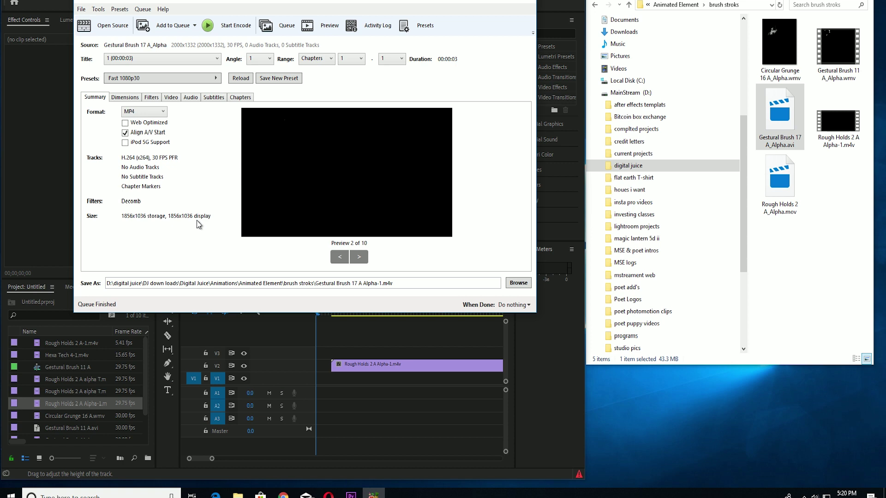
pyautogui.click(125, 97)
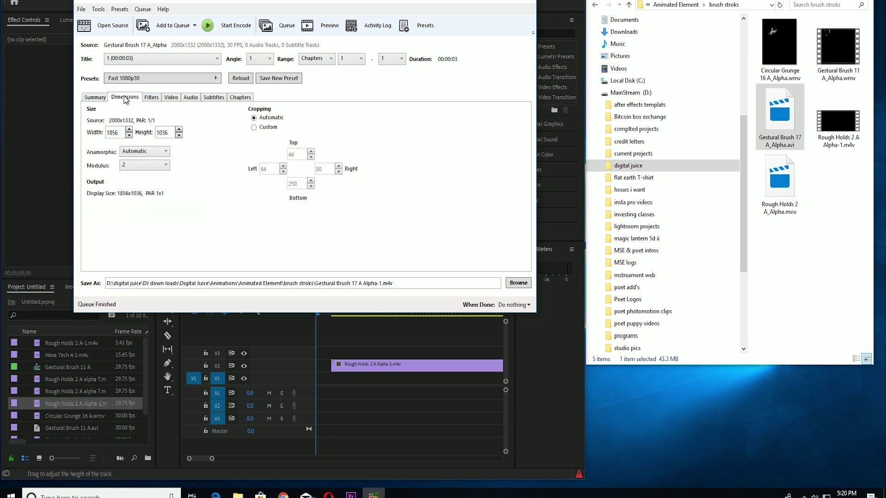
# - Set the Gestural Brush 17 output dimensions to 1920 × 1080 and start the encode
pyautogui.doubleClick(120, 133)
pyautogui.write('1')
pyautogui.moveTo(171, 134); pyautogui.dragTo(155, 137)
pyautogui.write('1080')
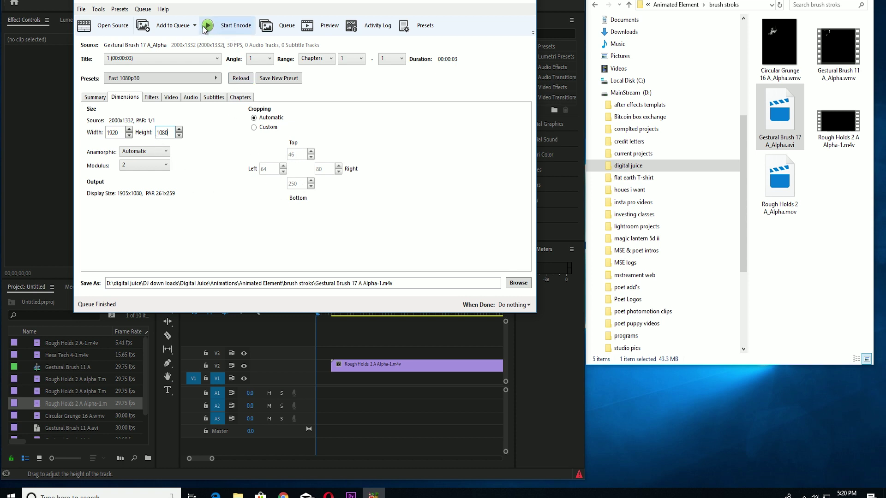
pyautogui.click(95, 98)
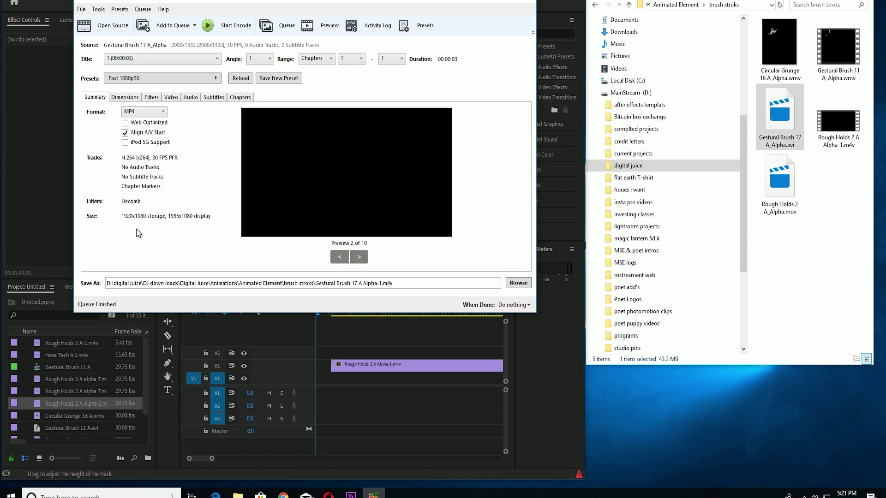
pyautogui.click(208, 25)
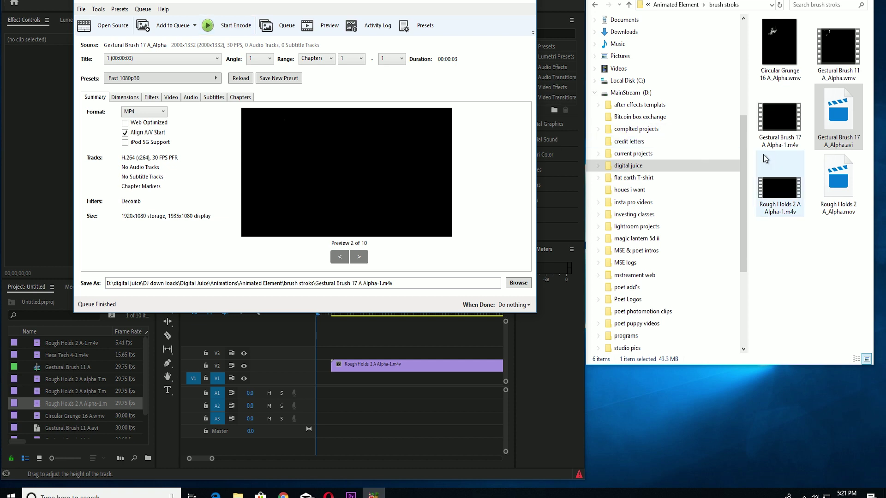
pyautogui.click(479, 1)
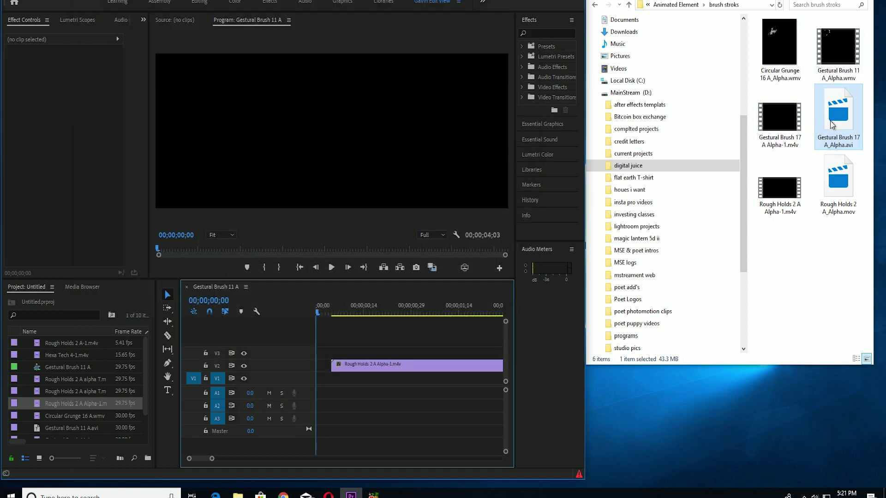
# - Put Gestural Brush 17 A Alpha-1.m4v on V3 above Rough Holds and scale it to 58
pyautogui.moveTo(784, 117); pyautogui.dragTo(380, 357)
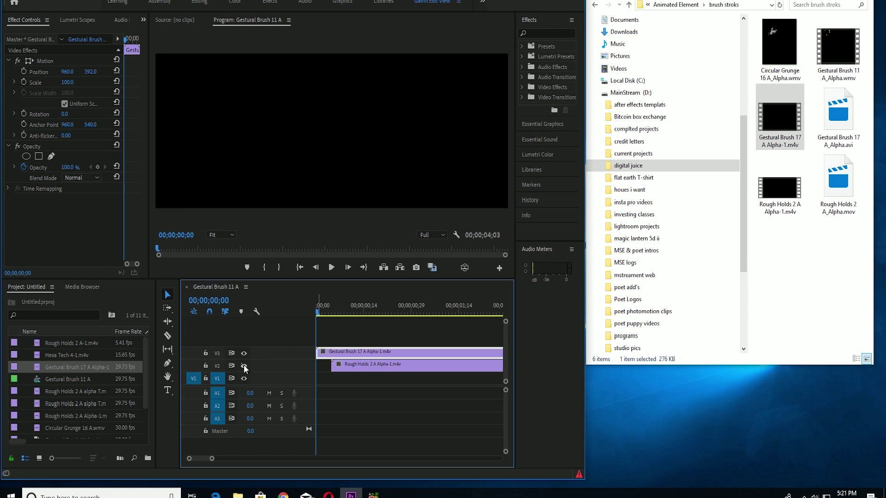
pyautogui.moveTo(316, 312)
pyautogui.mouseDown()
pyautogui.moveTo(514, 312)
pyautogui.moveTo(325, 314)
pyautogui.moveTo(438, 317)
pyautogui.moveTo(283, 329)
pyautogui.moveTo(407, 327)
pyautogui.moveTo(398, 350)
pyautogui.mouseUp()
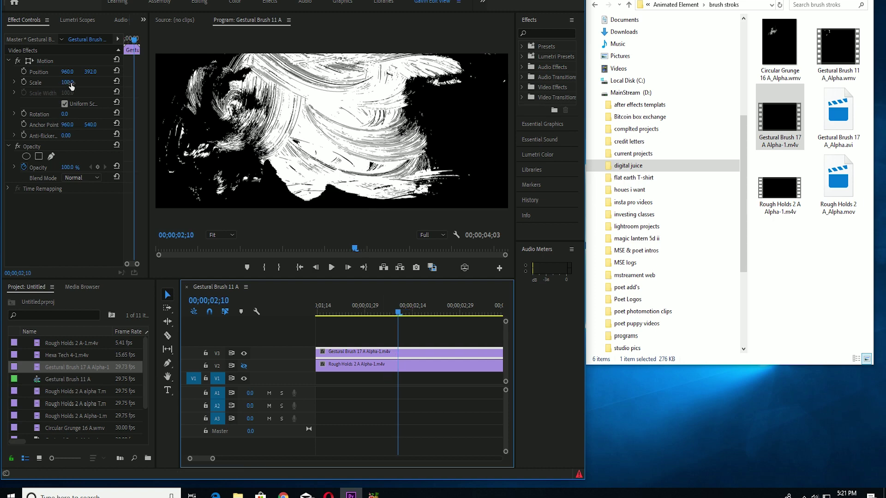
pyautogui.moveTo(68, 82); pyautogui.dragTo(74, 83)
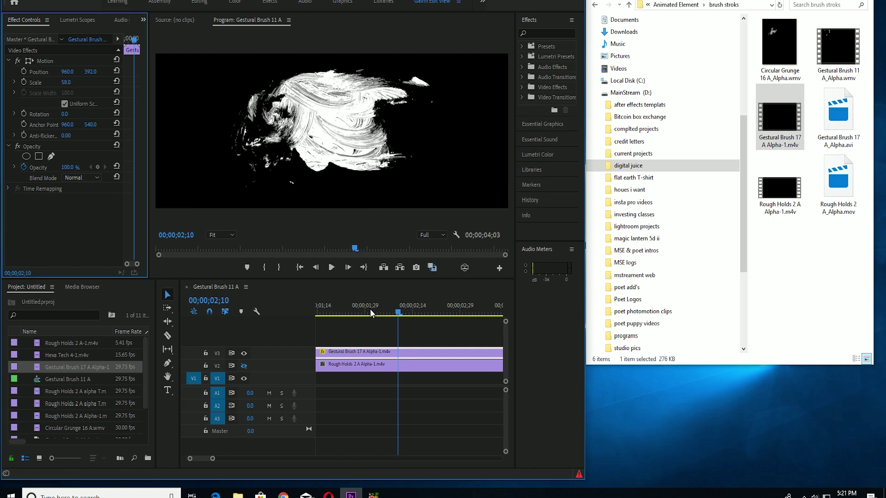
pyautogui.press('space')
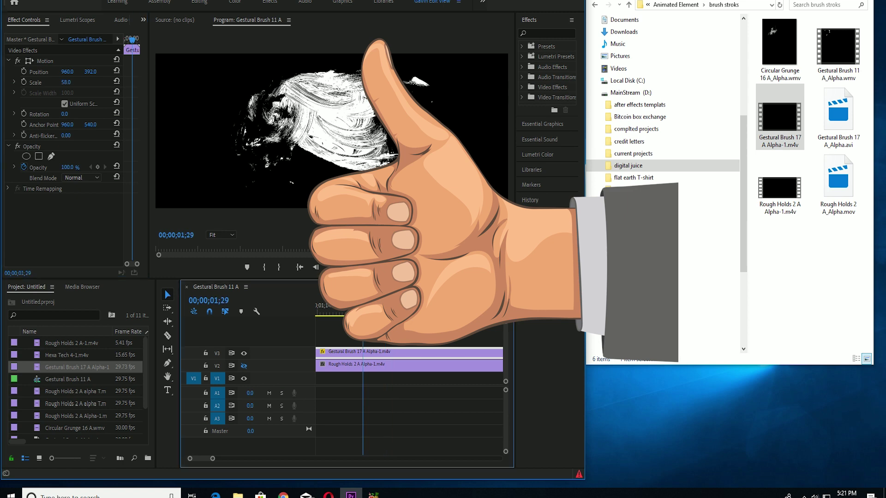